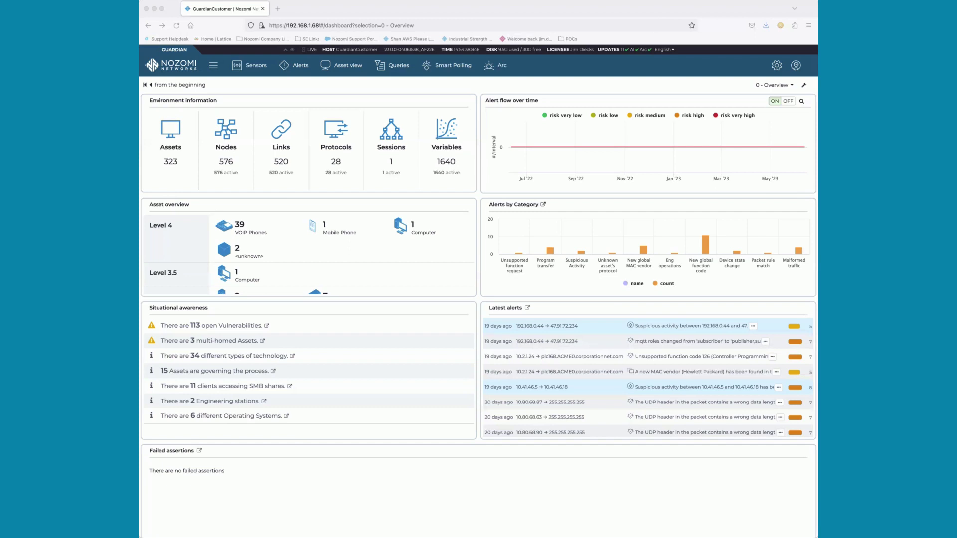
Open the Network view and show the zone graph with its 13 hospital zones
click(214, 67)
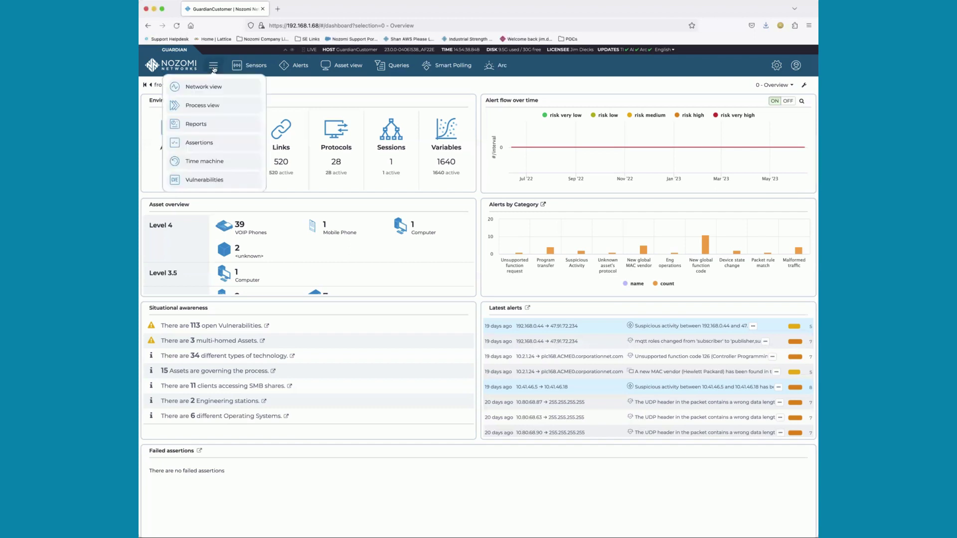
click(207, 86)
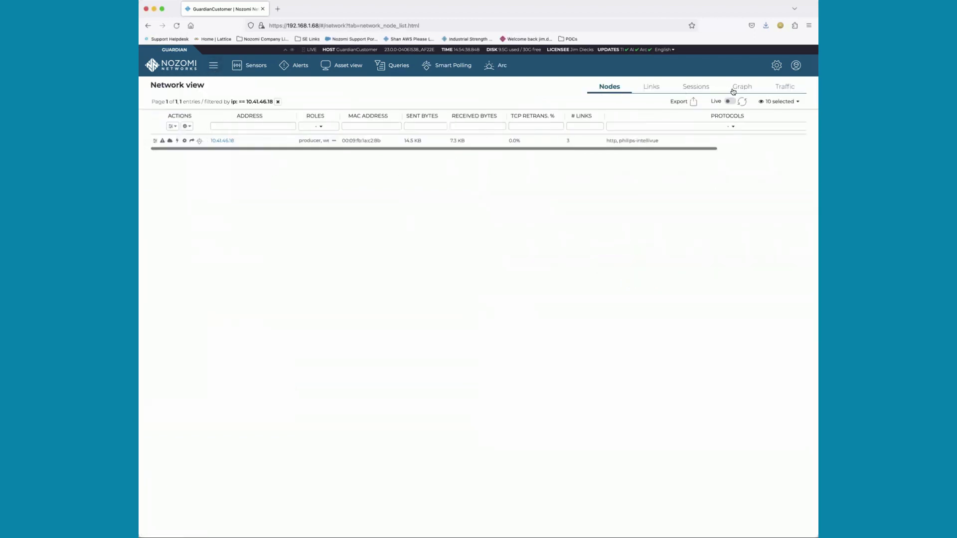
click(735, 90)
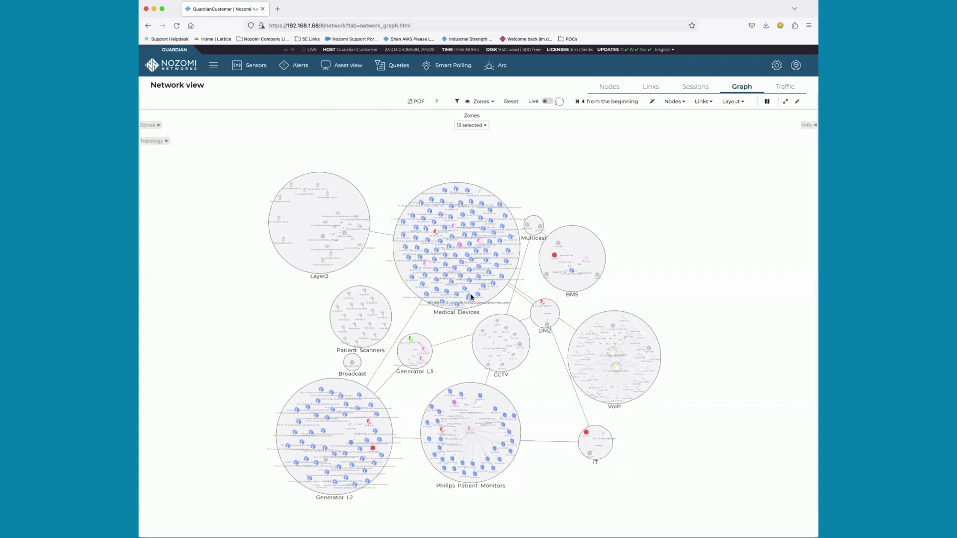
Filter the network graph to only the IT zone, showing LAB-WINCLIENT and its links
click(485, 125)
click(476, 138)
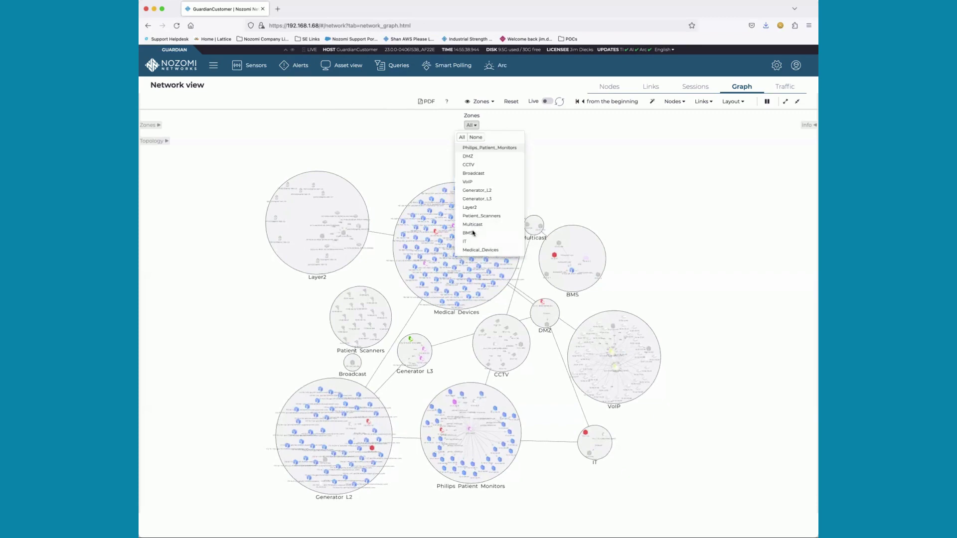
click(468, 242)
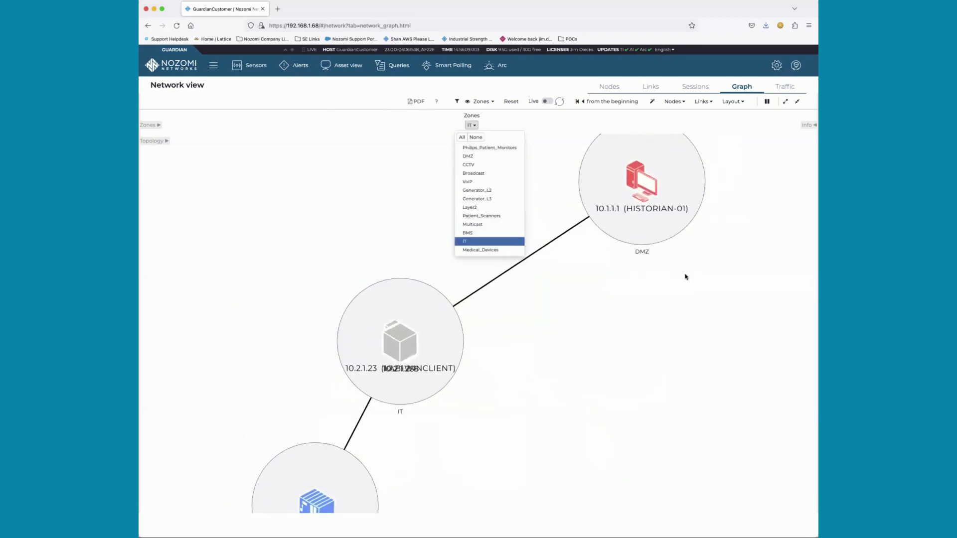
click(683, 313)
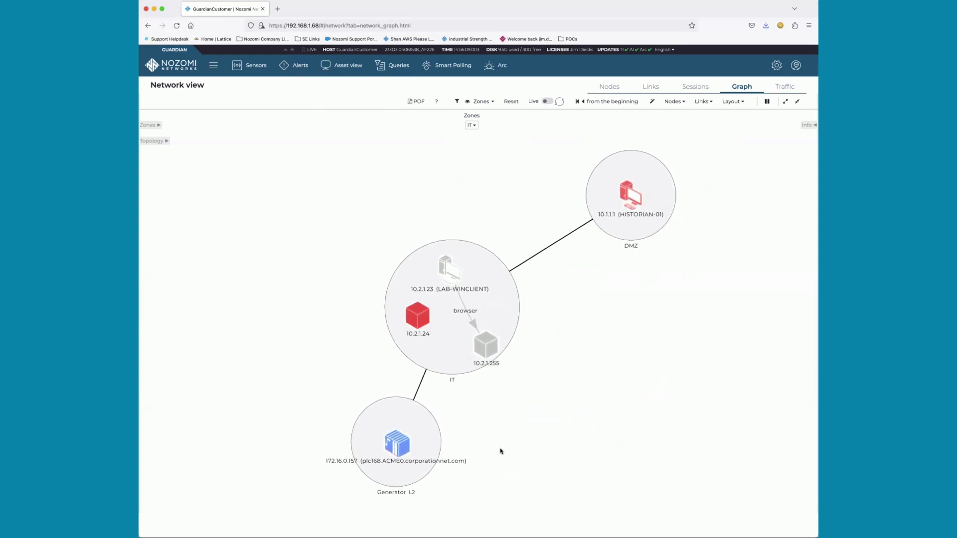
click(472, 125)
Restore all 13 zones and apply the Purdue model layout to the graph
click(473, 137)
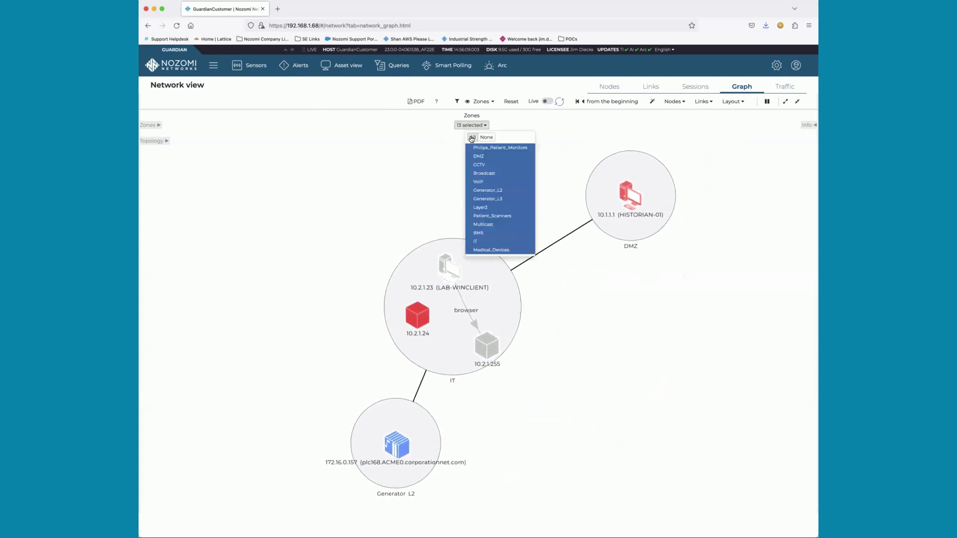
click(733, 101)
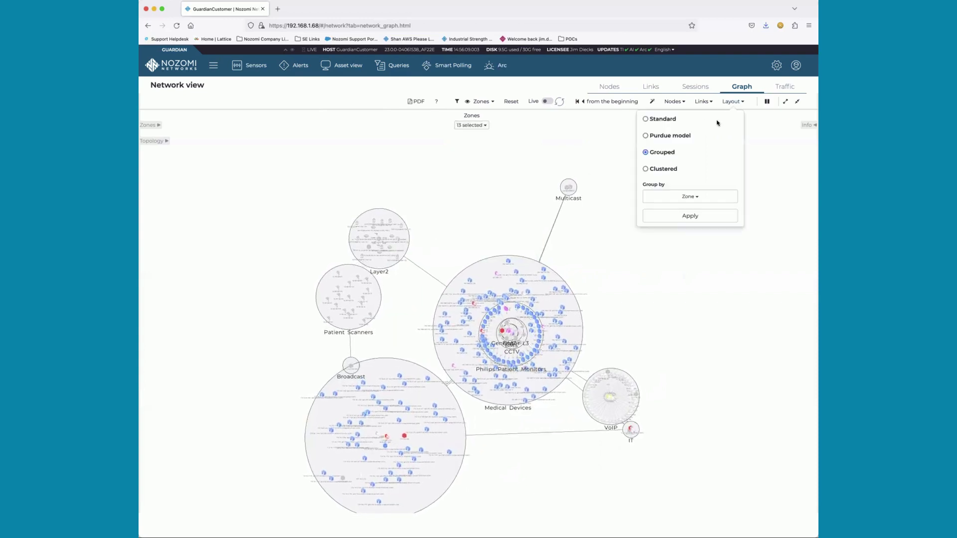
click(669, 135)
click(699, 219)
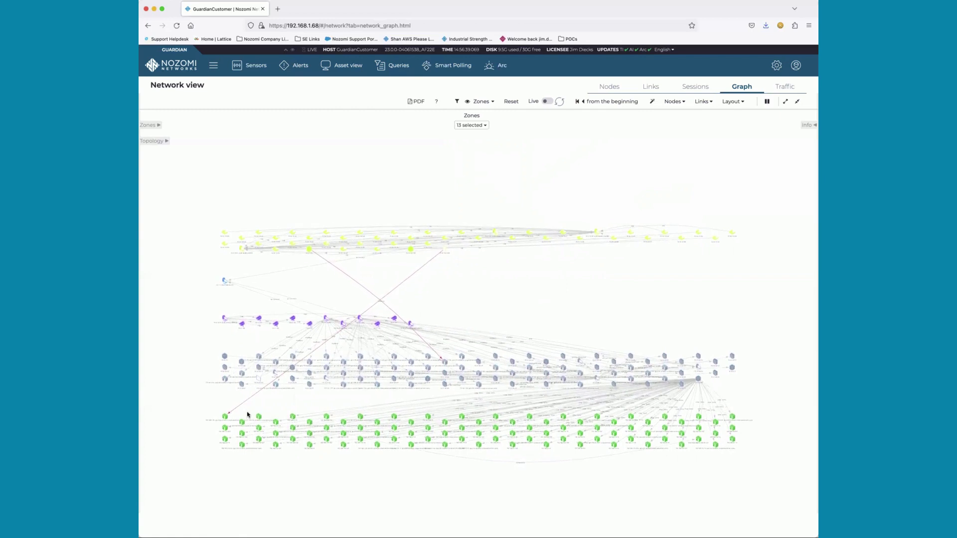
Visit Process view, then open Alerts and inspect the risk-8 Suspicious Activity alert
click(216, 71)
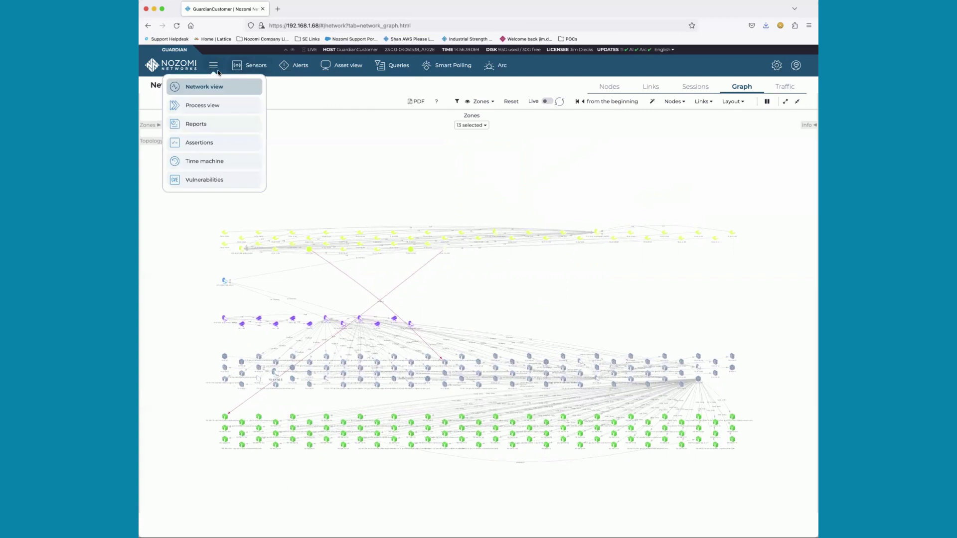
click(207, 104)
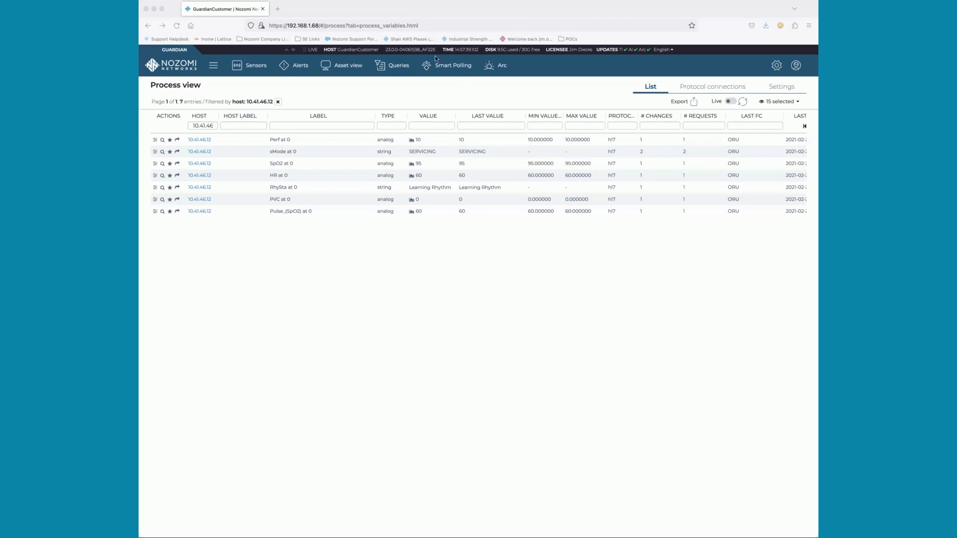
click(300, 66)
click(345, 351)
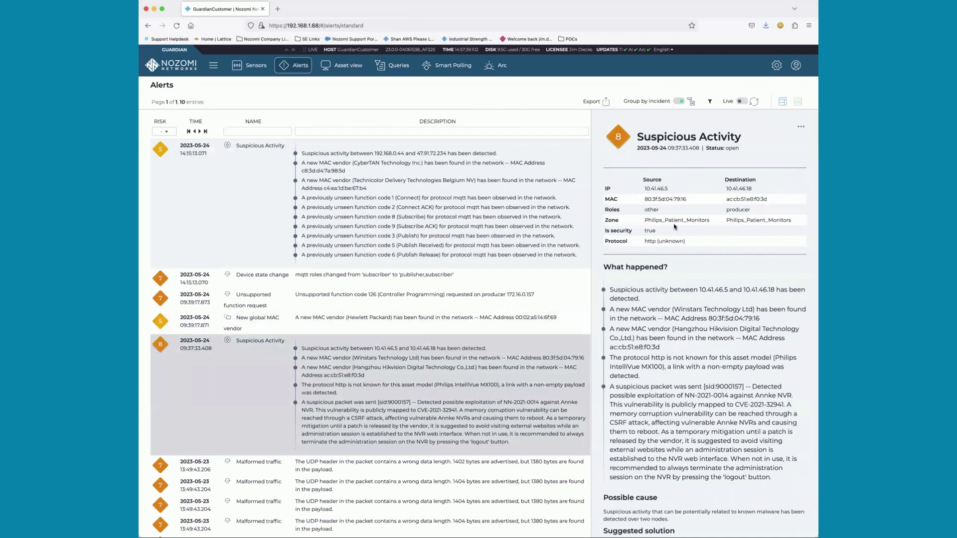
scroll(674, 227, down, 1)
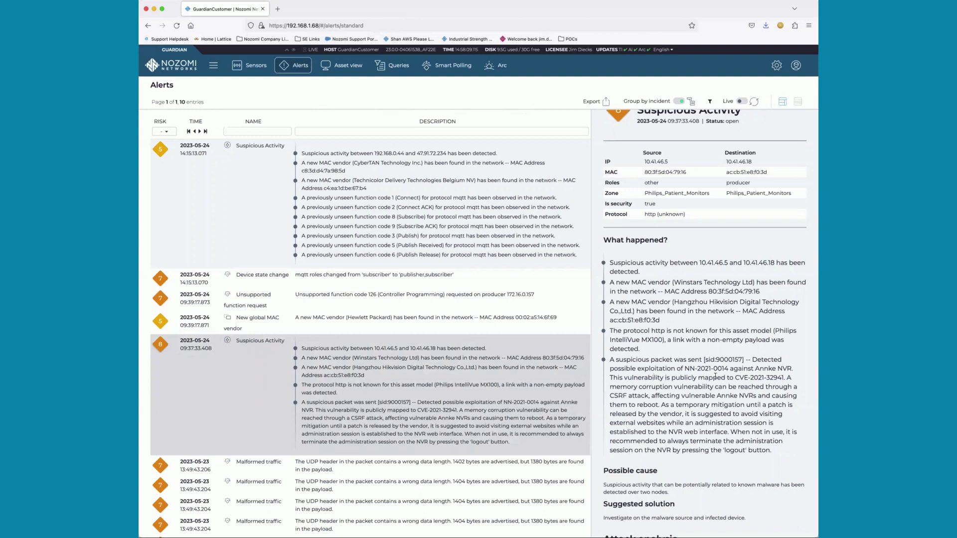
scroll(743, 379, down, 2)
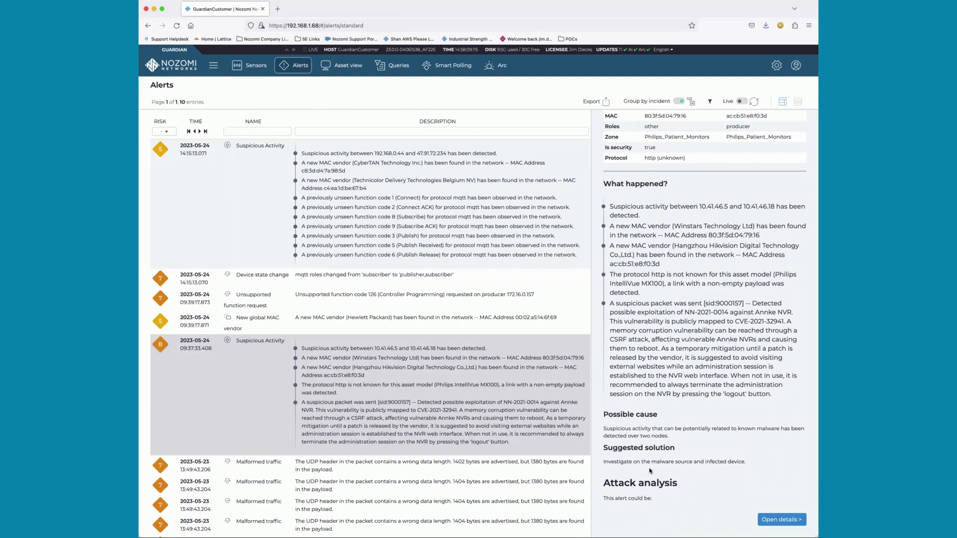
click(781, 520)
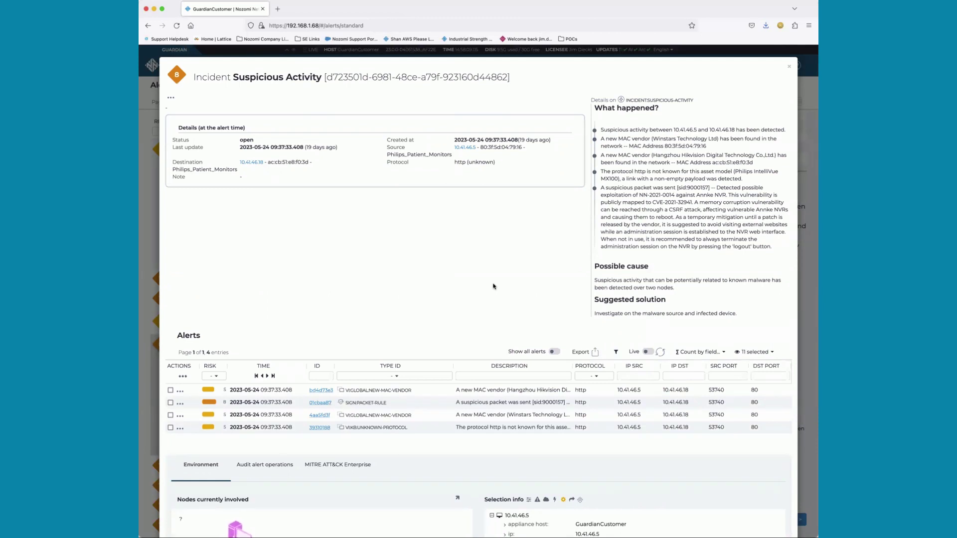
scroll(494, 286, down, 1)
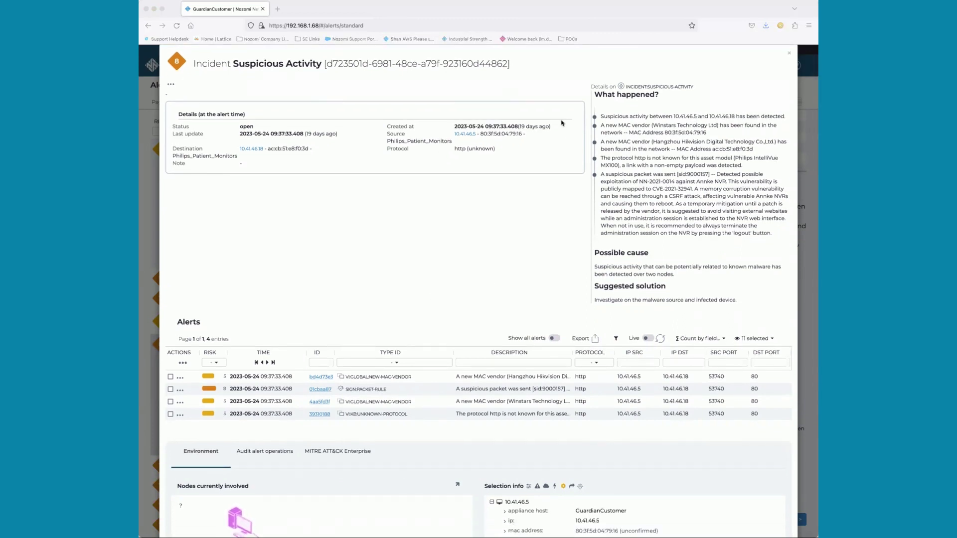
click(787, 54)
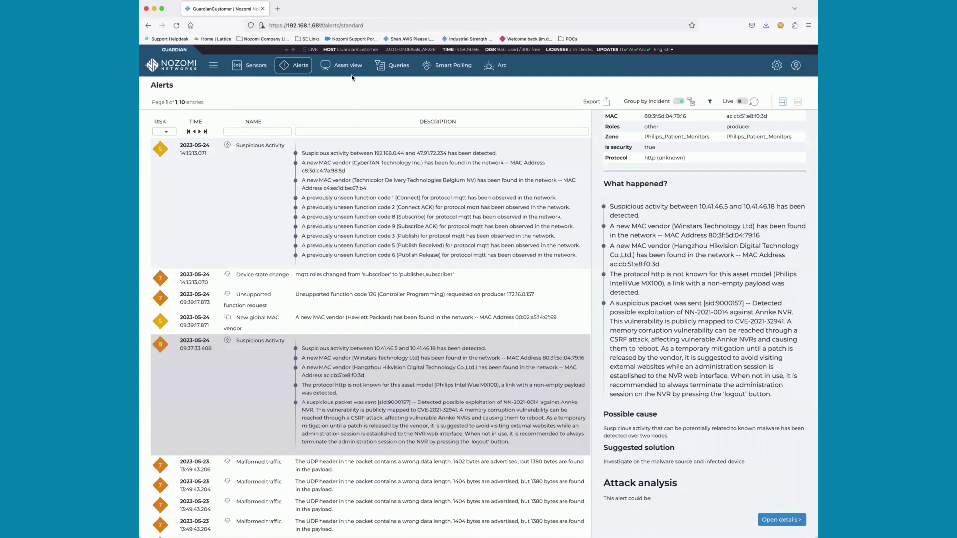
Open the Asset view listing all 323 inventoried assets
click(352, 72)
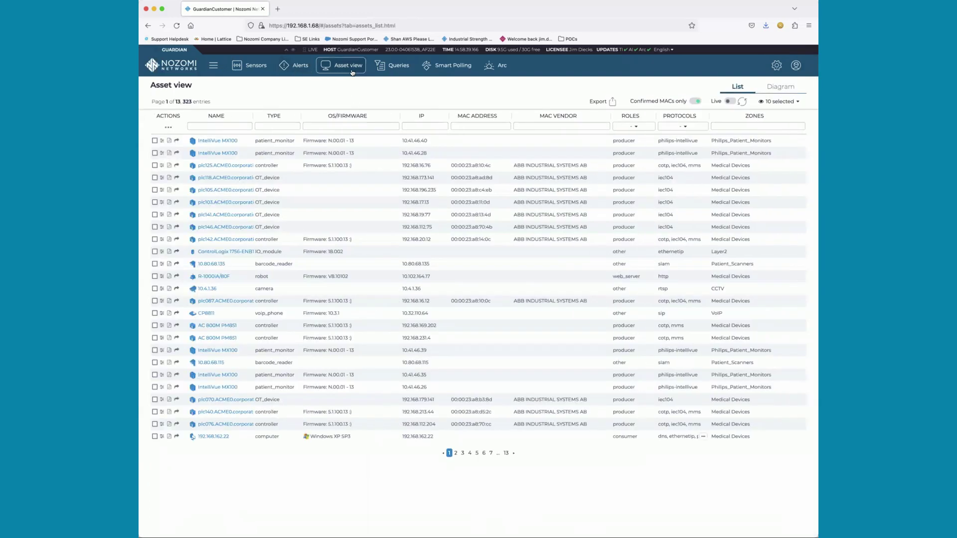